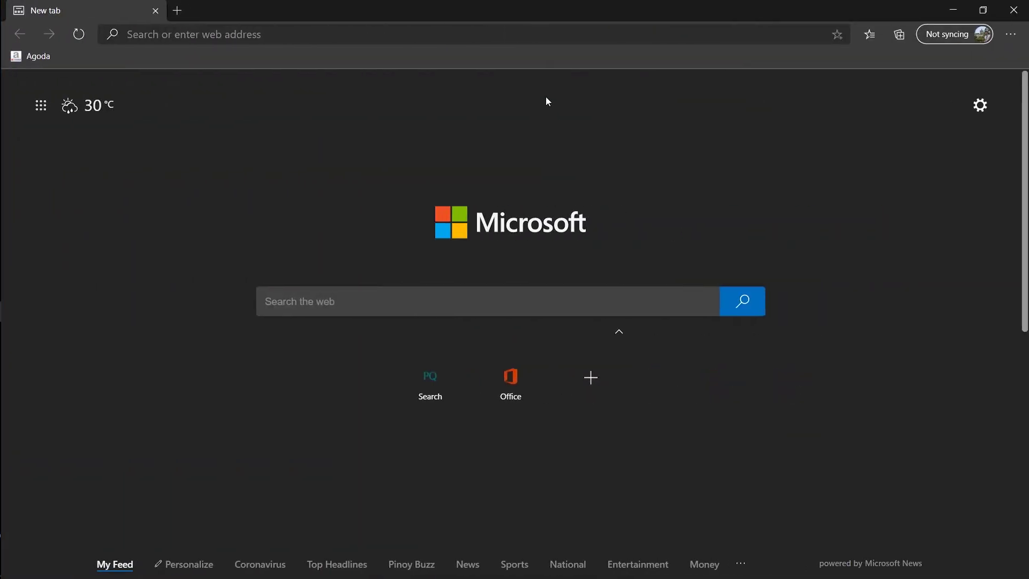
Step: Load search.proquest.com in Microsoft Edge's address bar
left_click(536, 34)
type("search")
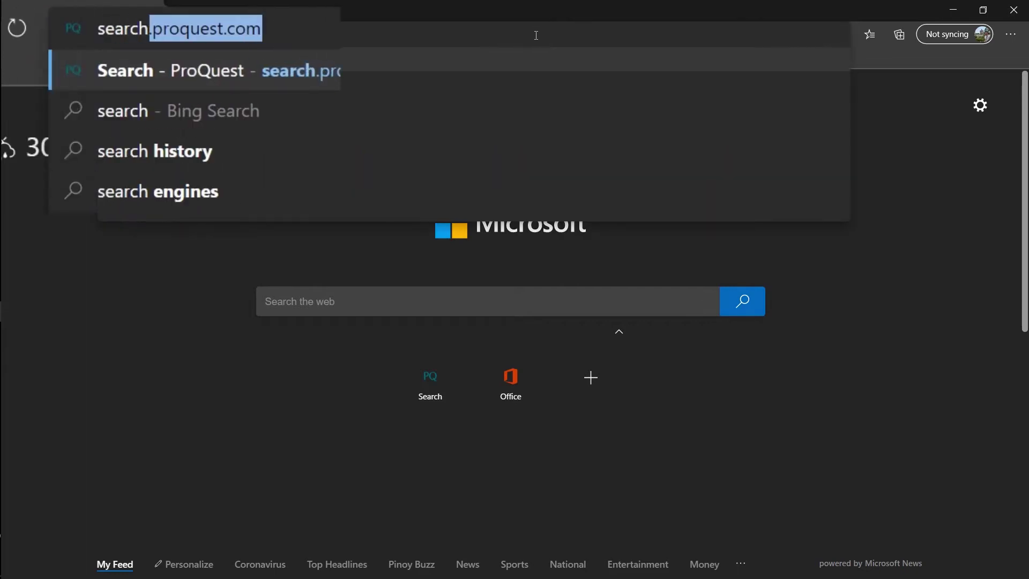
type(".proquest.com")
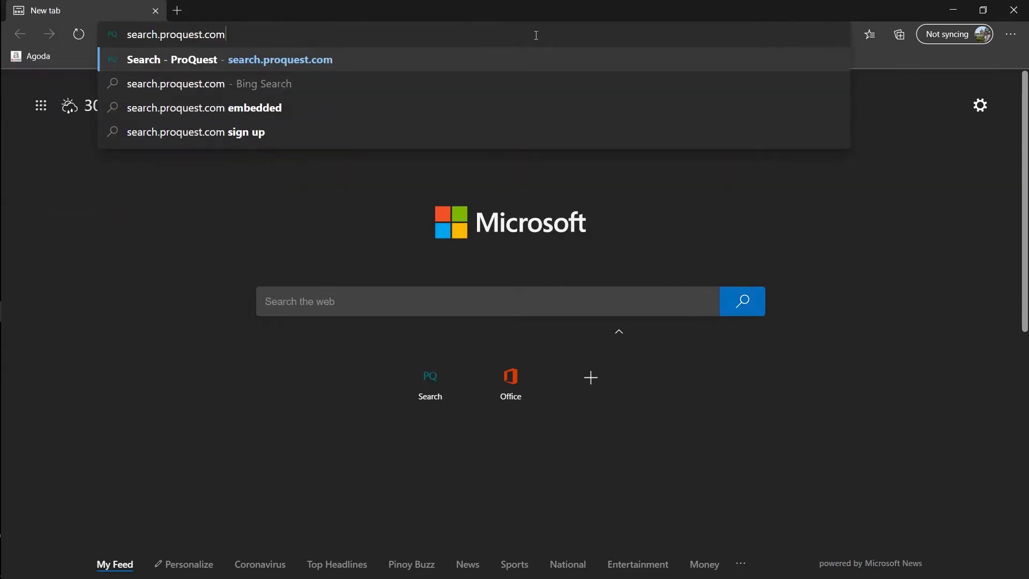
key("Return")
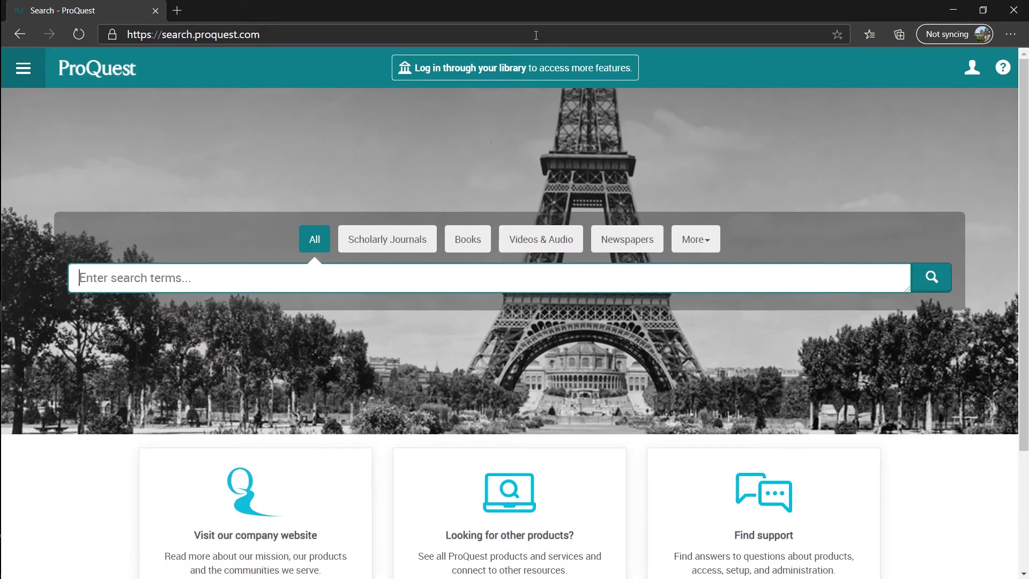
Step: Start the library login, expand More access options and select the ProQuest username field
left_click(548, 67)
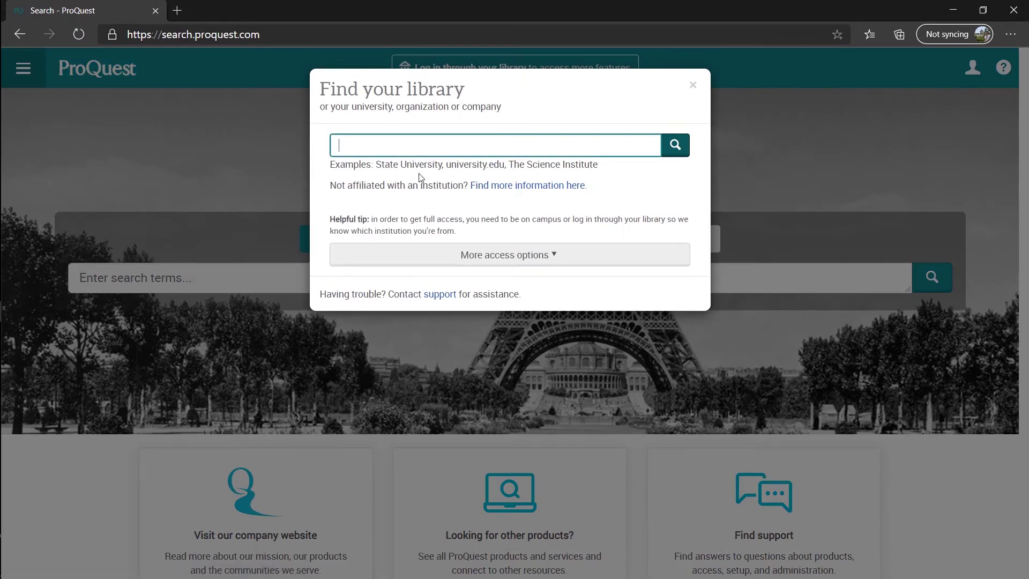
left_click(487, 261)
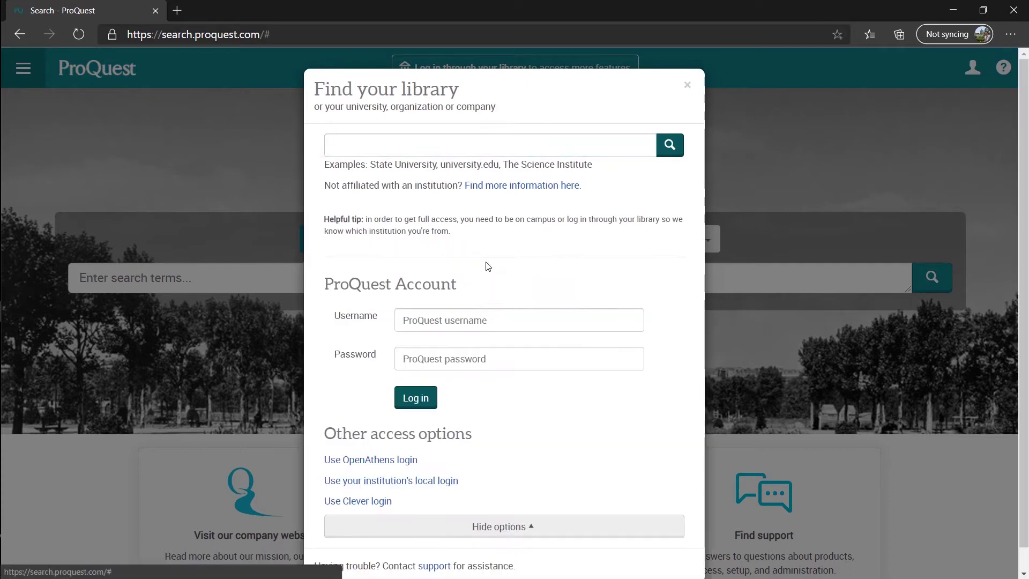
left_click(593, 320)
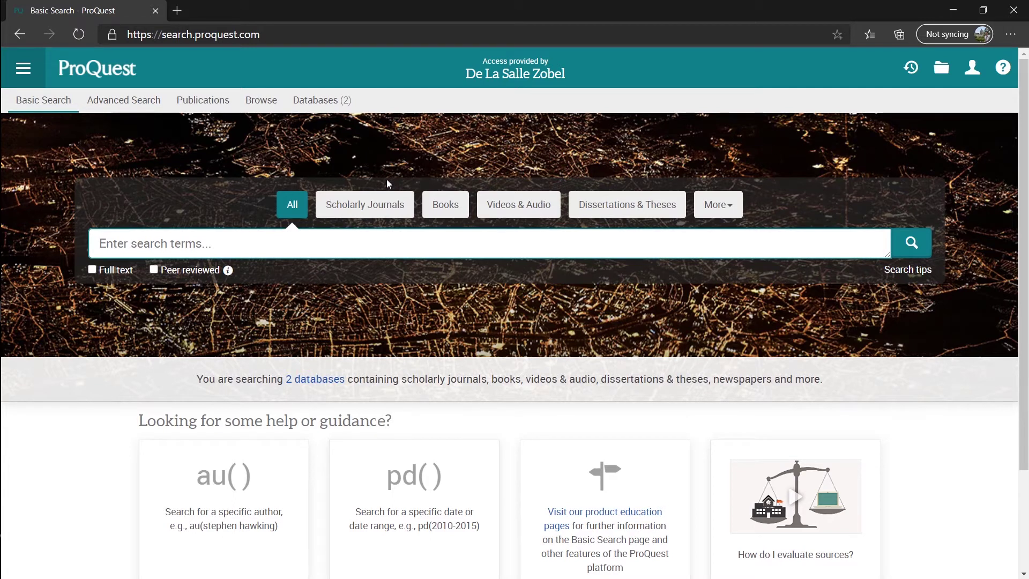
left_click(375, 209)
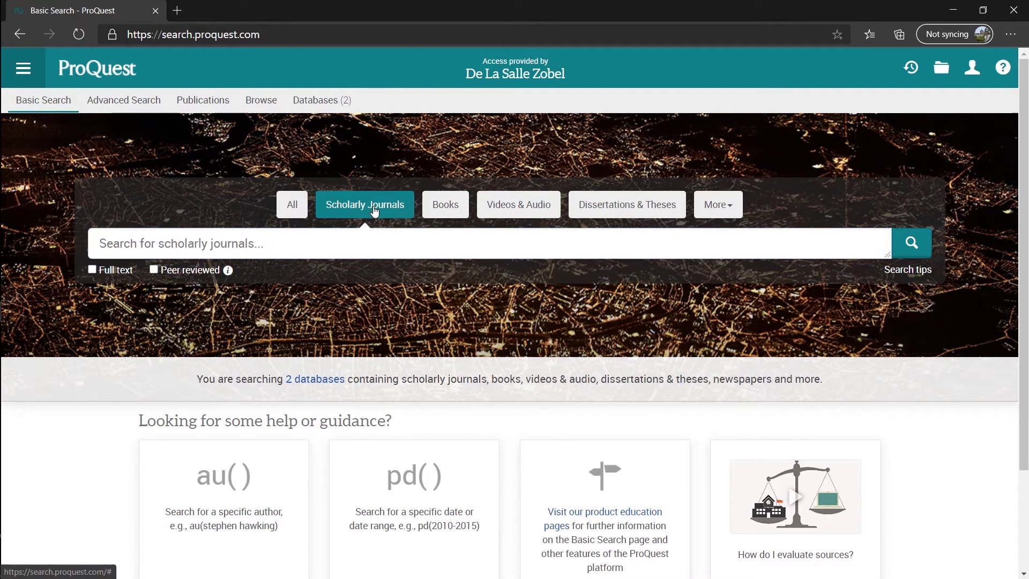
left_click(453, 205)
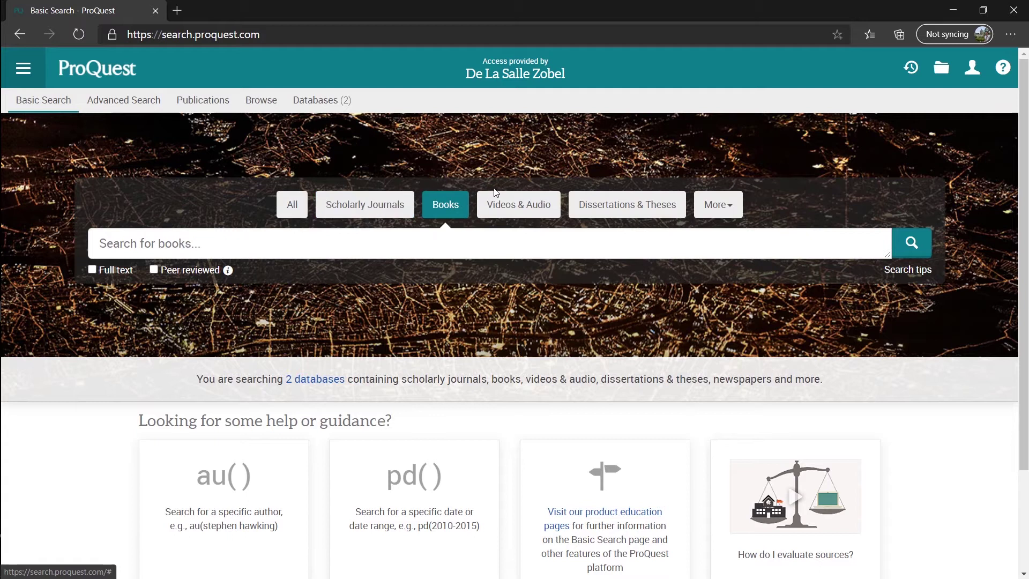
left_click(531, 218)
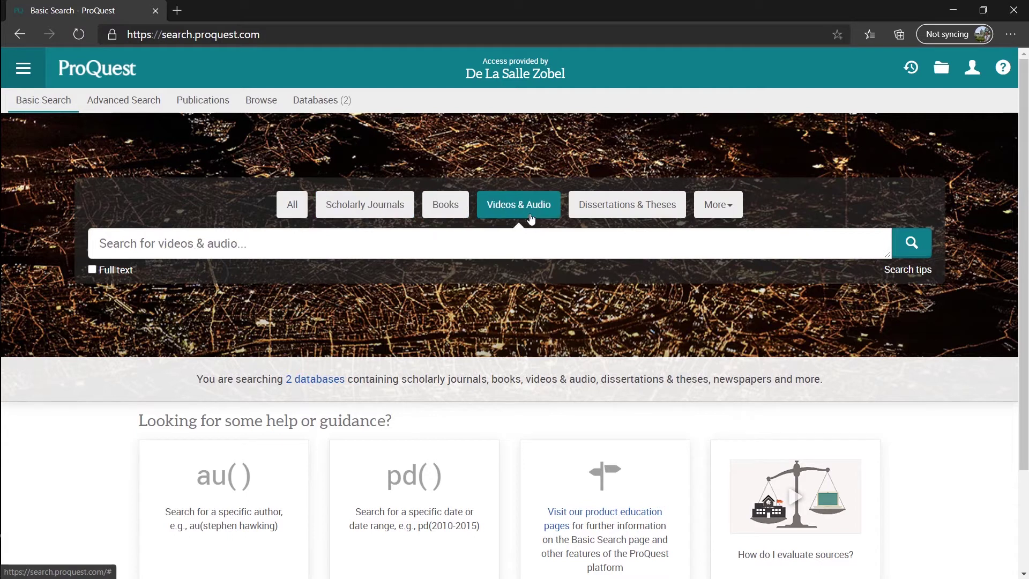
left_click(659, 219)
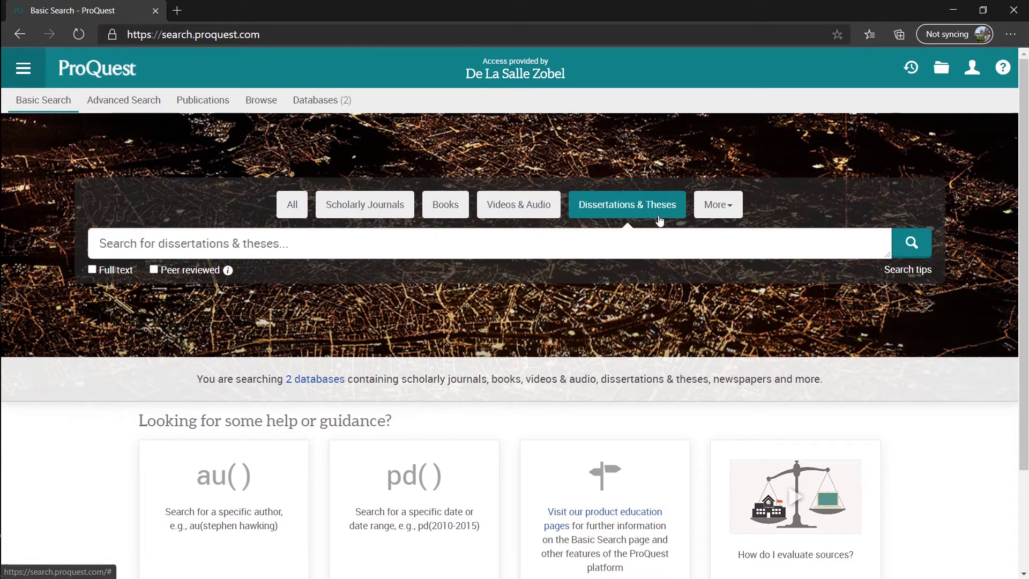
left_click(724, 203)
scroll(802, 285, "down", 1)
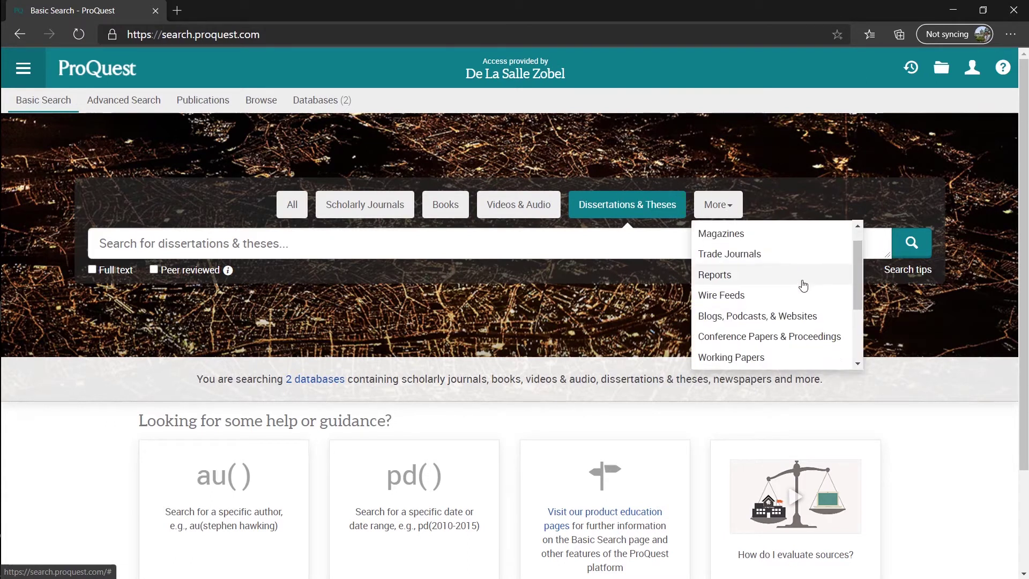
scroll(804, 289, "down", 3)
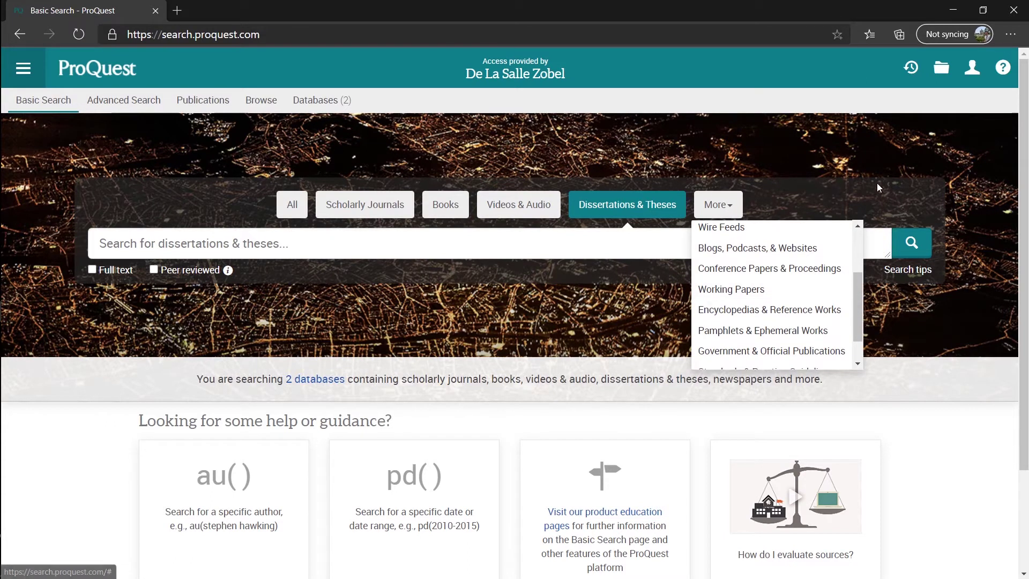
left_click(292, 209)
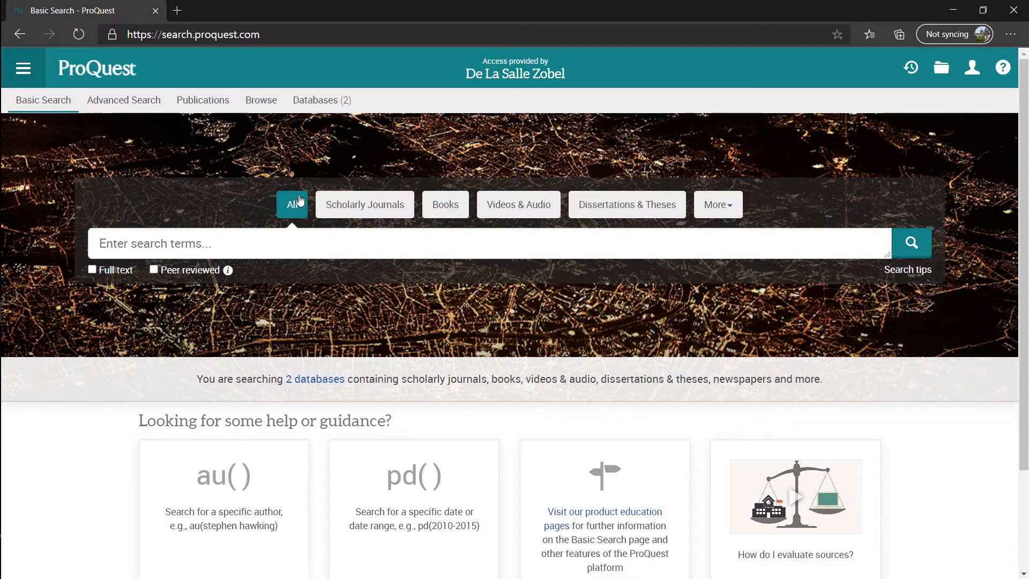
Step: Search Scholarly Journals for 'anxiety'
left_click(388, 209)
left_click(377, 241)
type("anxiety")
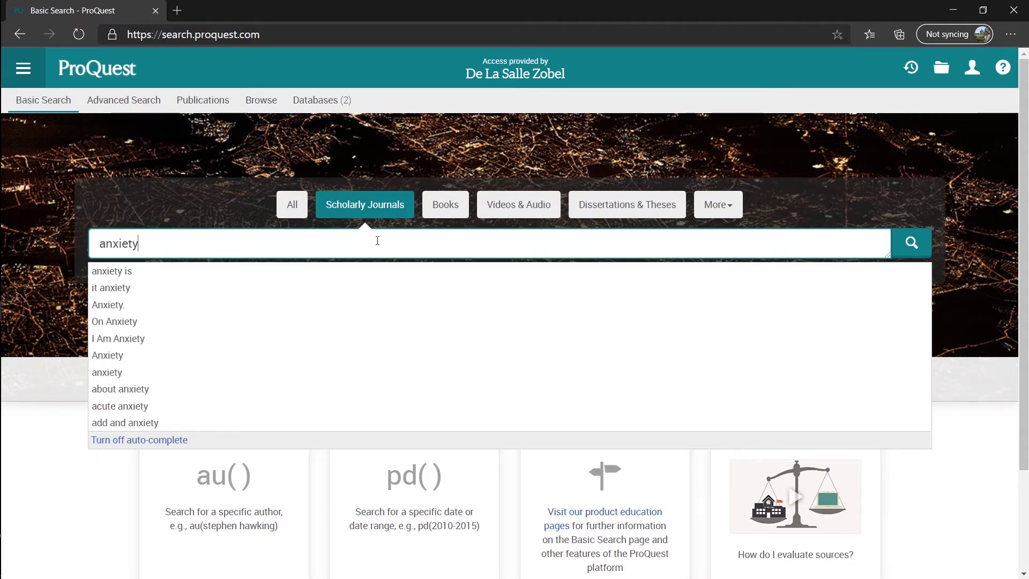
key("Return")
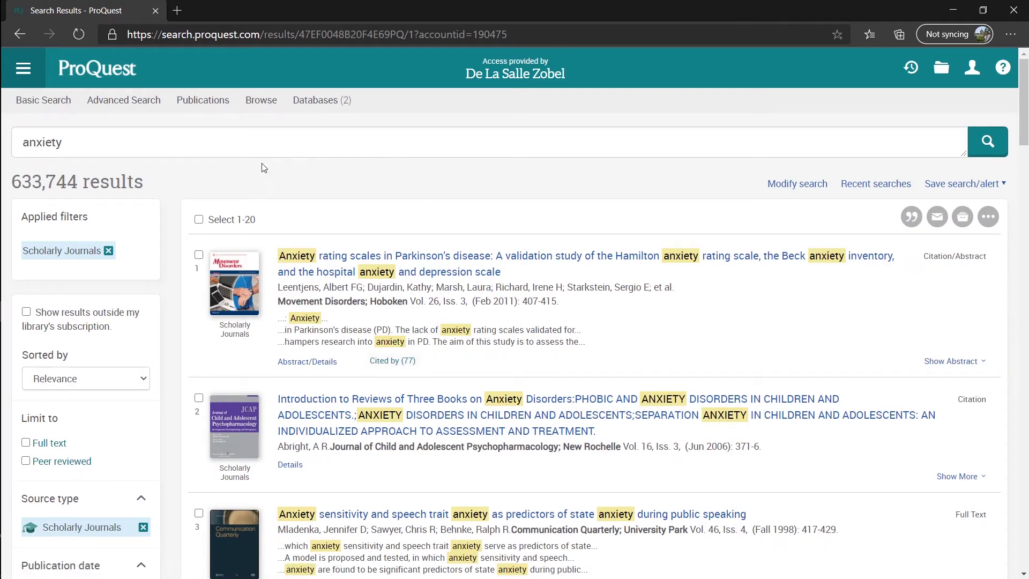
Step: Limit the anxiety results to Full text and Peer reviewed
scroll(261, 166, "down", 3)
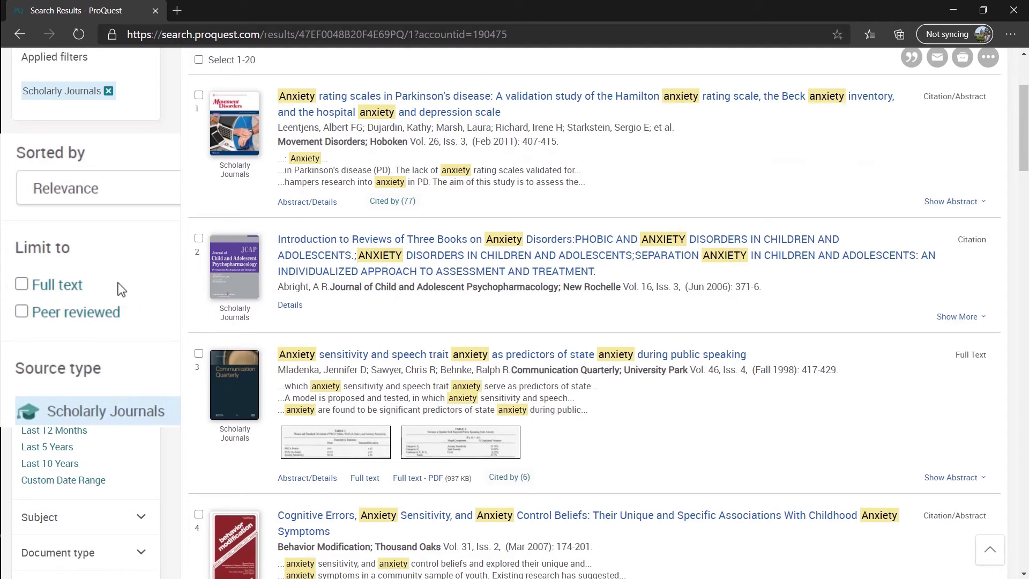
left_click(26, 301)
left_click(26, 283)
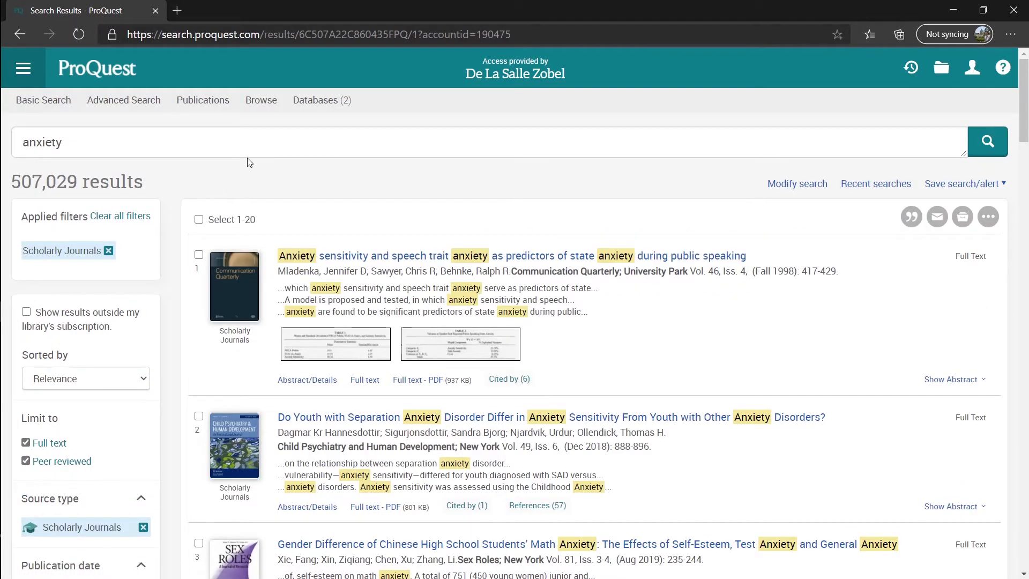
Step: Open the first result's full-text record, a 1998 Communication Quarterly article, with highlighting hidden
left_click(532, 260)
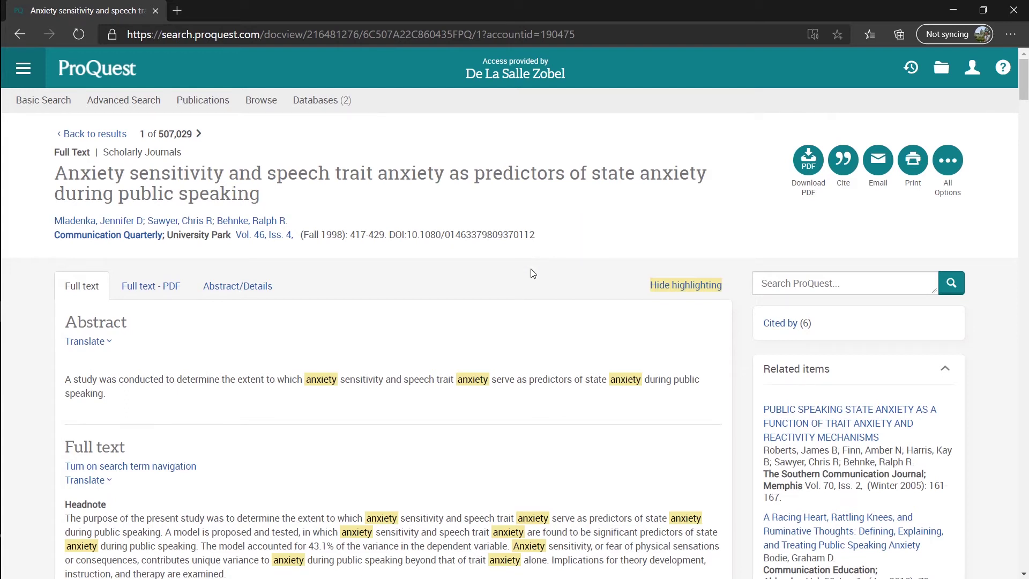
left_click(686, 285)
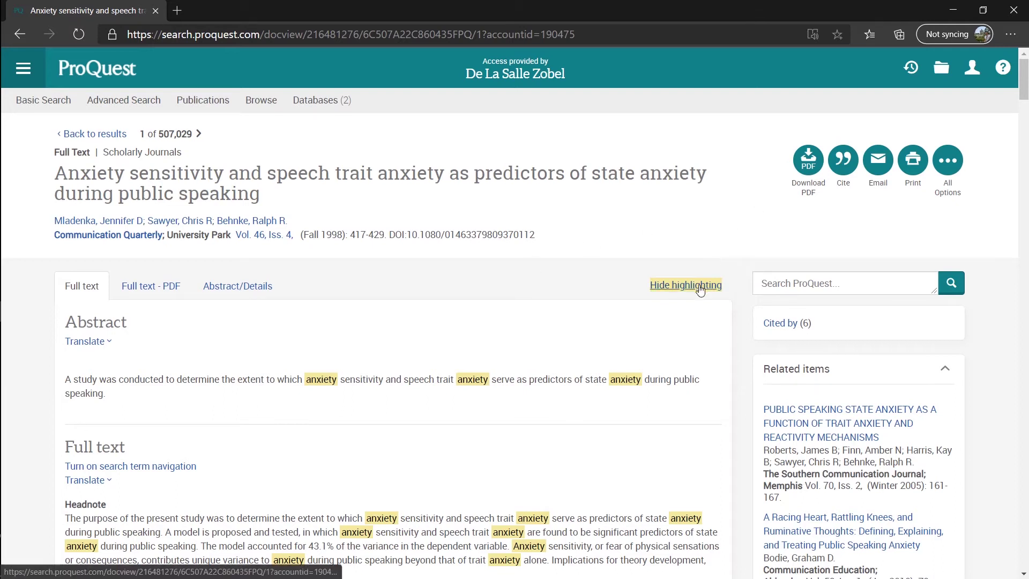
mouse_move(1024, 68)
left_mouse_down()
mouse_move(1024, 182)
mouse_move(1024, 91)
left_mouse_up()
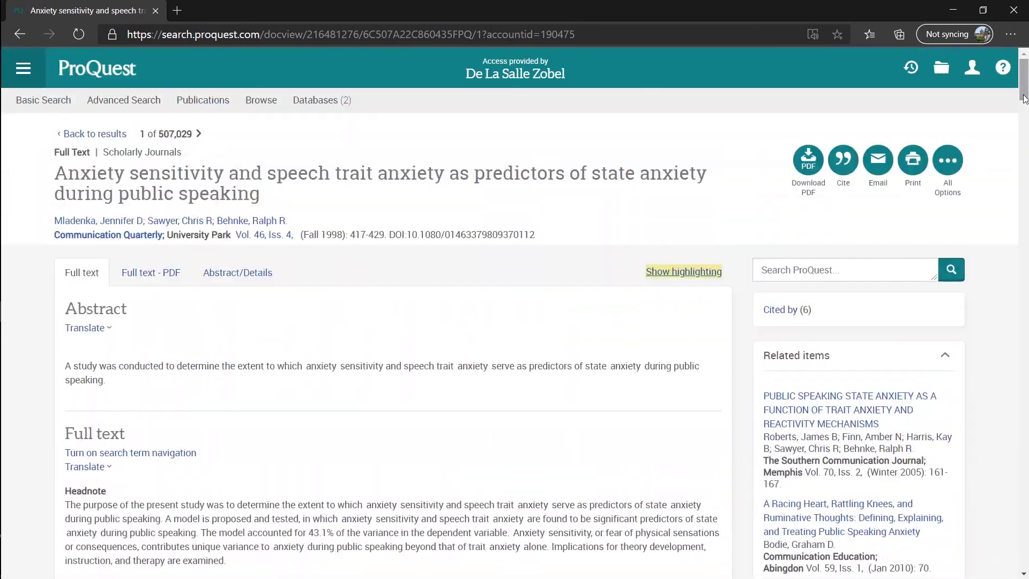
Step: View the article's 13-page Full text - PDF version, scrolling through its pages
left_click(149, 274)
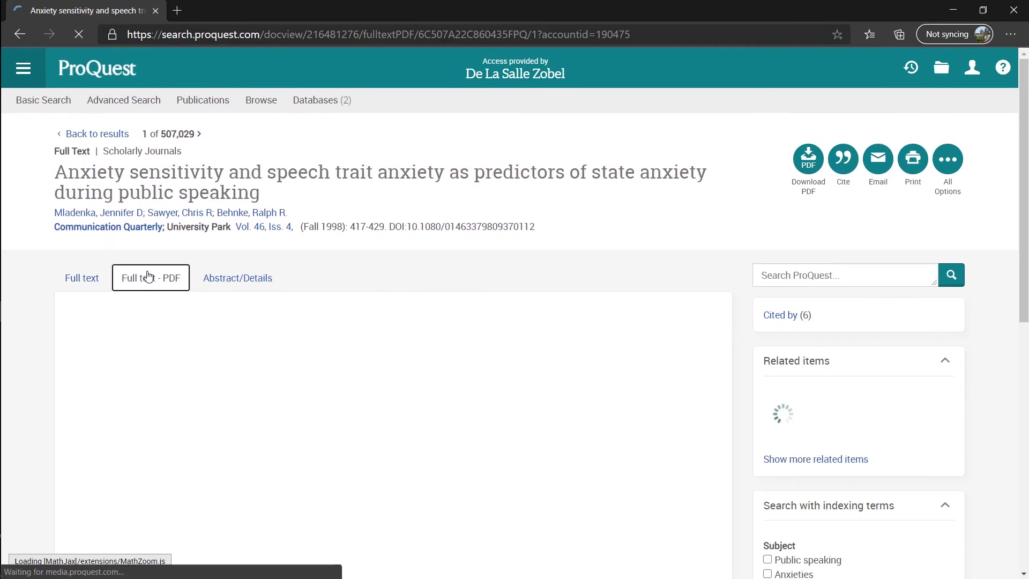
scroll(514, 261, "down", 2)
scroll(513, 261, "down", 2)
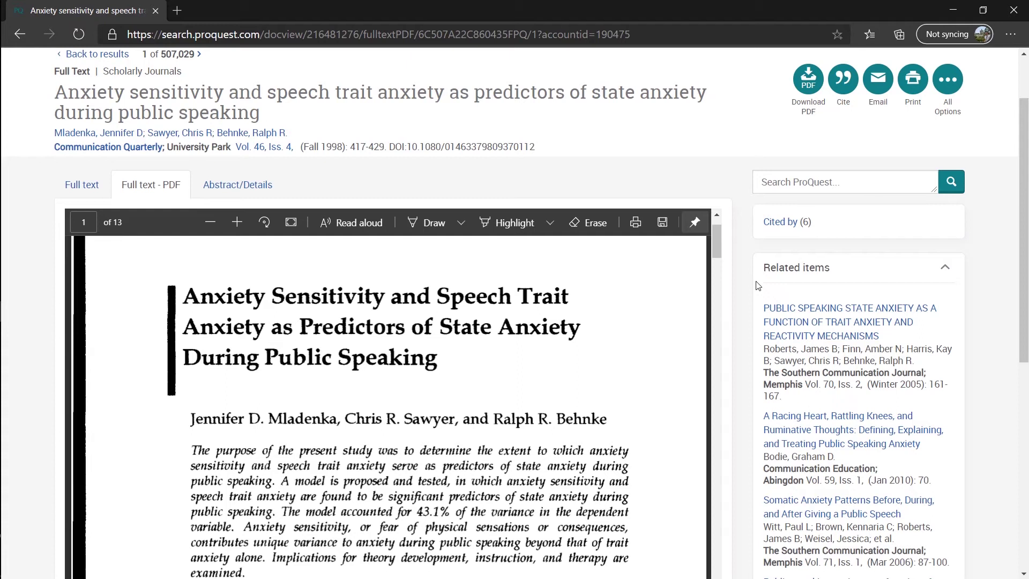
scroll(758, 286, "up", 3)
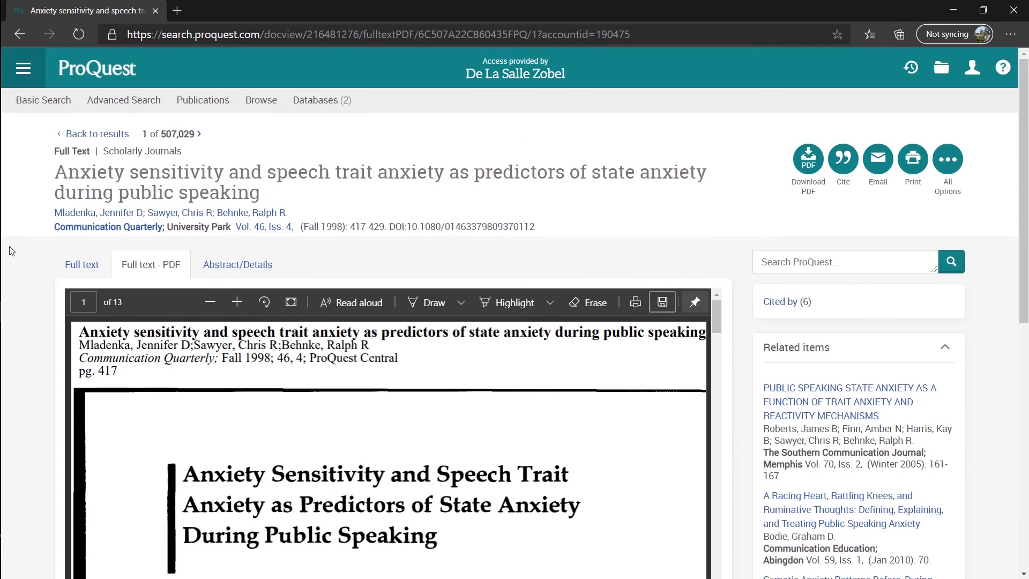
Step: Return to Basic Search via the ProQuest logo and switch to Advanced Search
left_click(97, 69)
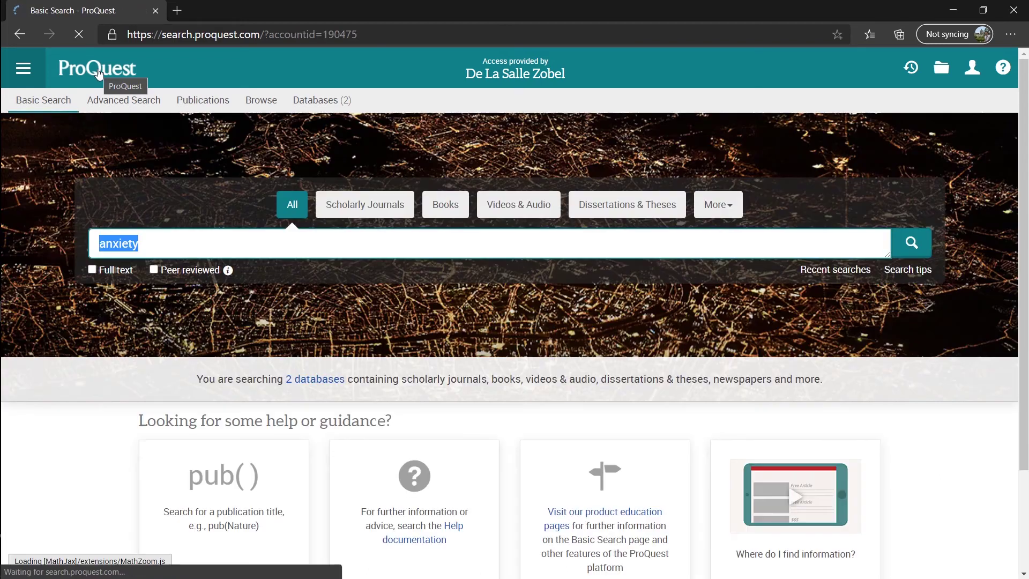
left_click(146, 104)
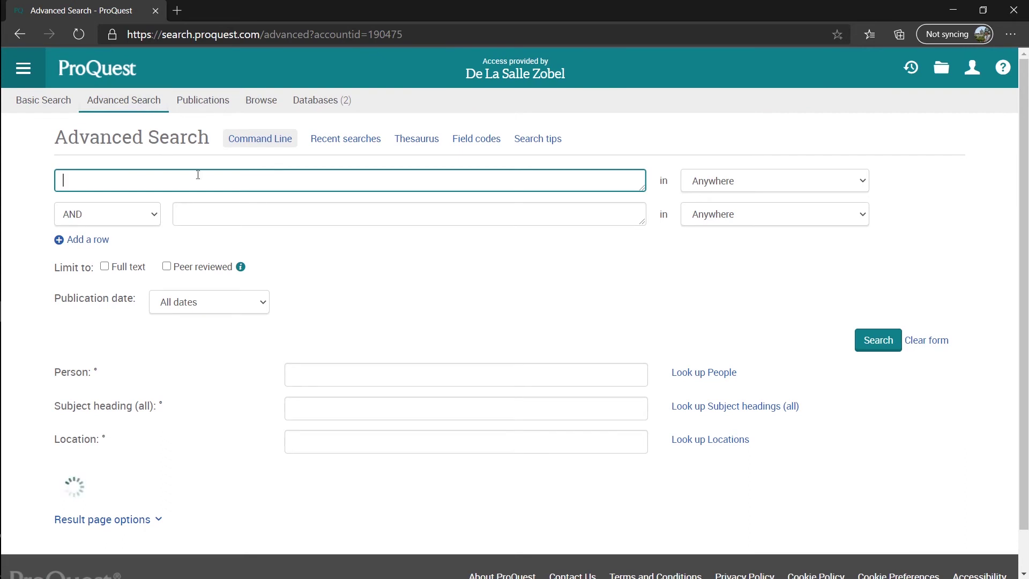
scroll(1027, 366, "down", 1)
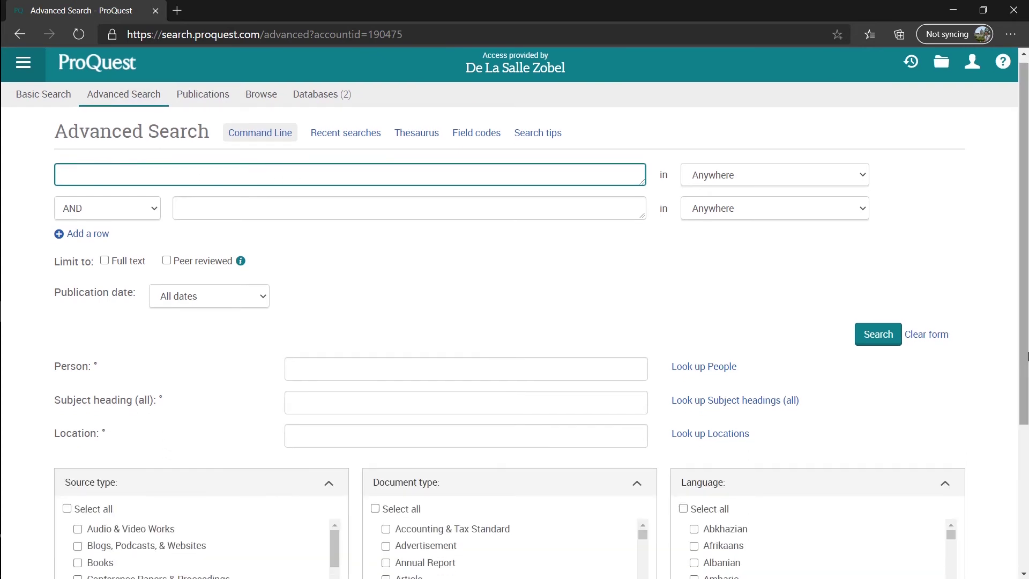
Step: Add two rows for four search rows and review the Person, Subject and Language fields
left_click(81, 235)
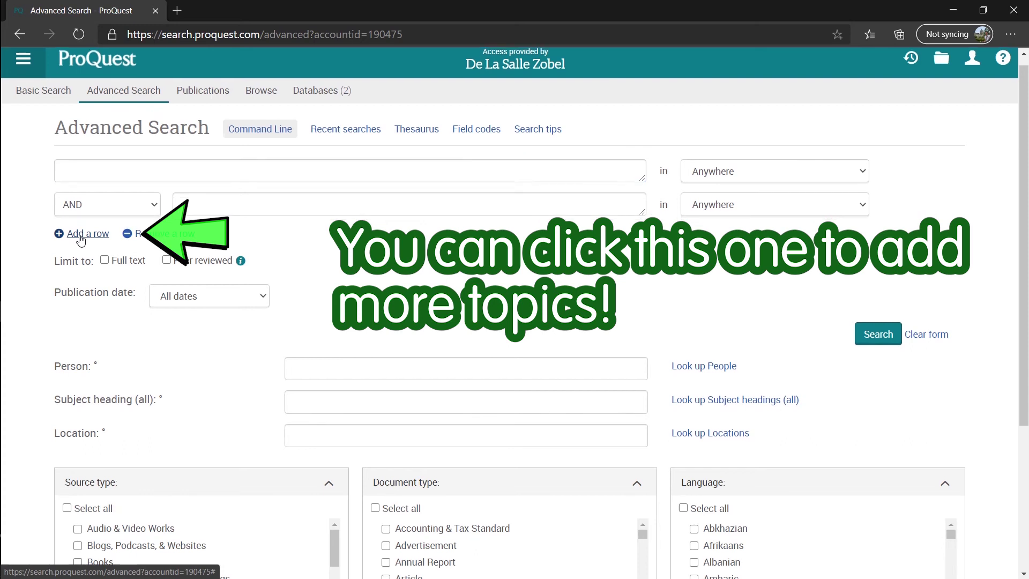
left_click(81, 234)
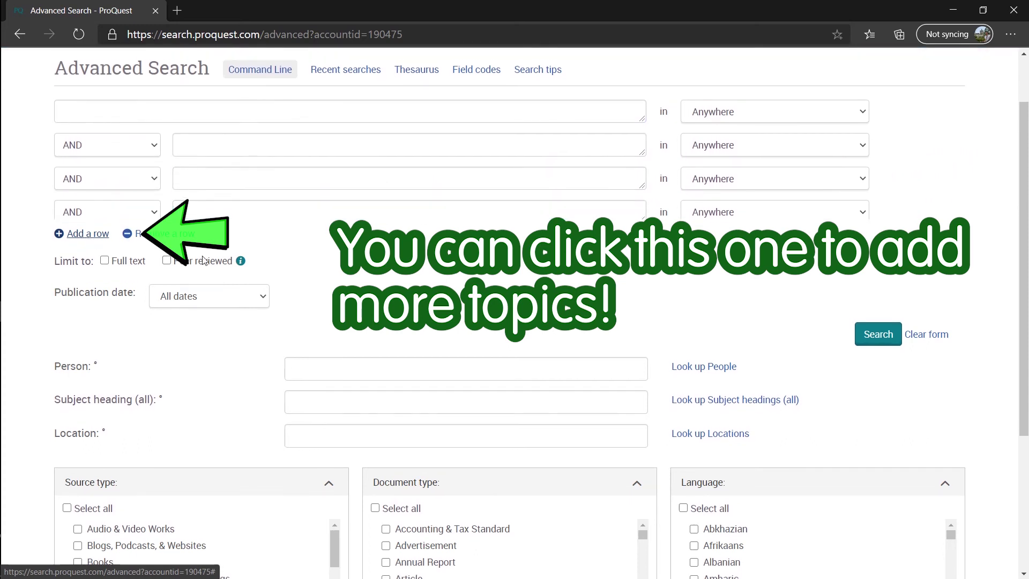
scroll(1028, 308, "up", 1)
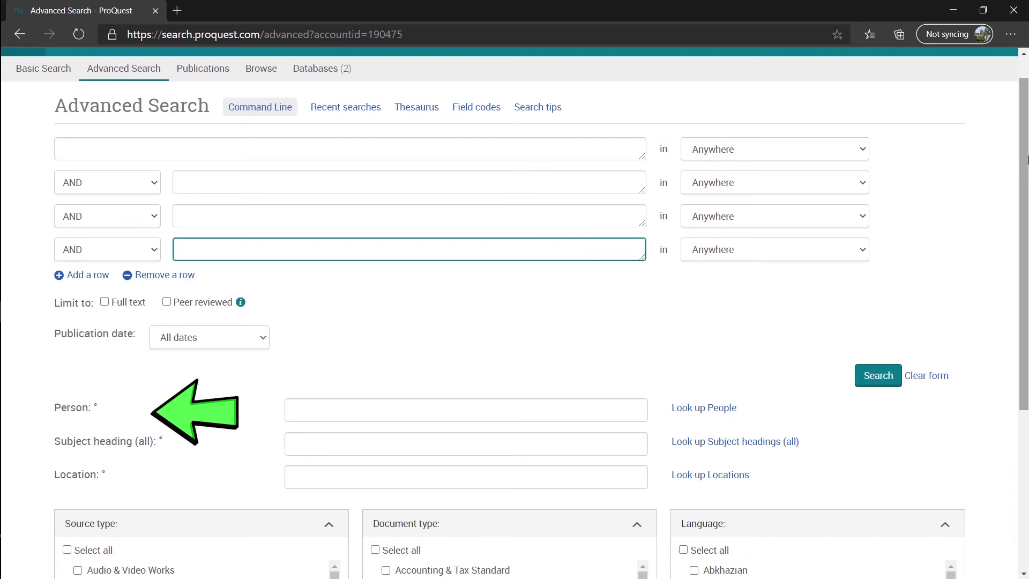
scroll(1023, 182, "down", 2)
scroll(1027, 199, "down", 4)
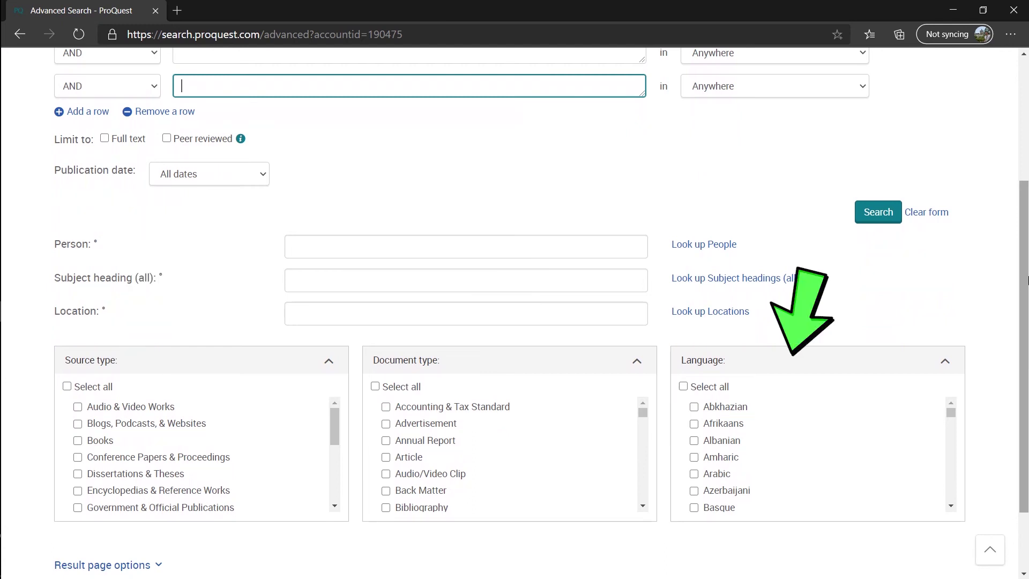
scroll(834, 401, "up", 5)
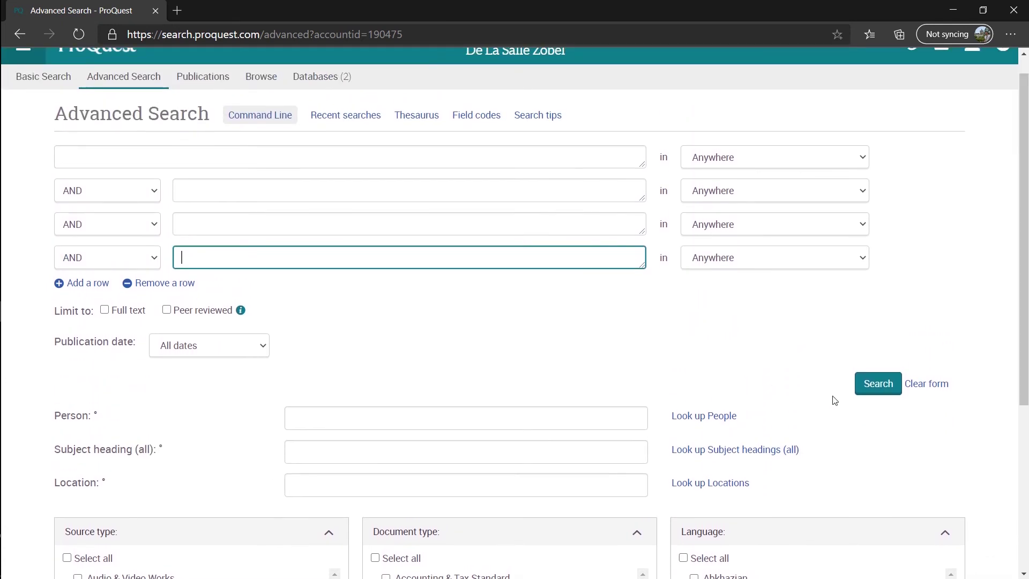
Step: Show the Recent Searches list of anxiety searches S1–S4, from 633,744 to 507,029 results
left_click(365, 115)
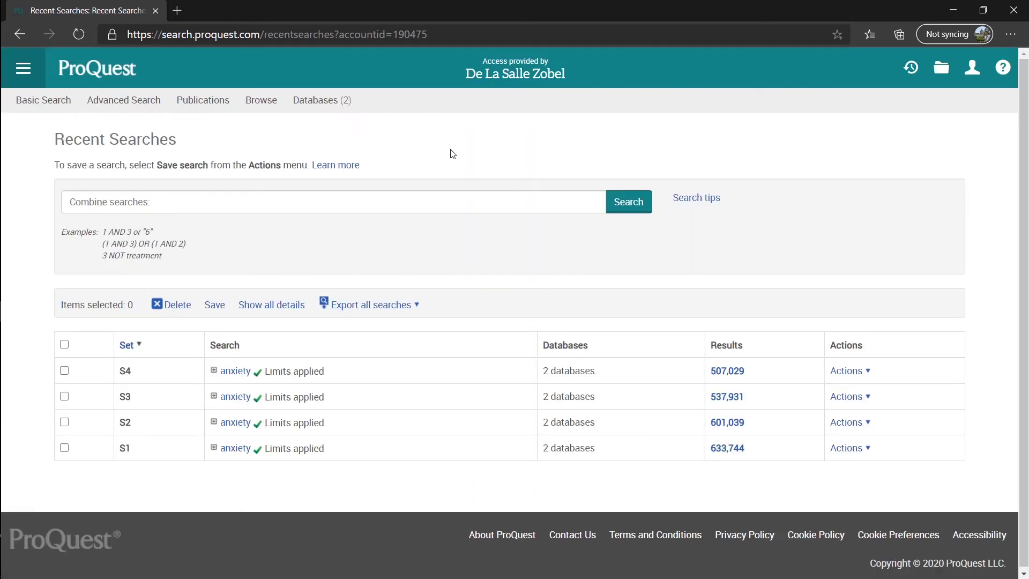